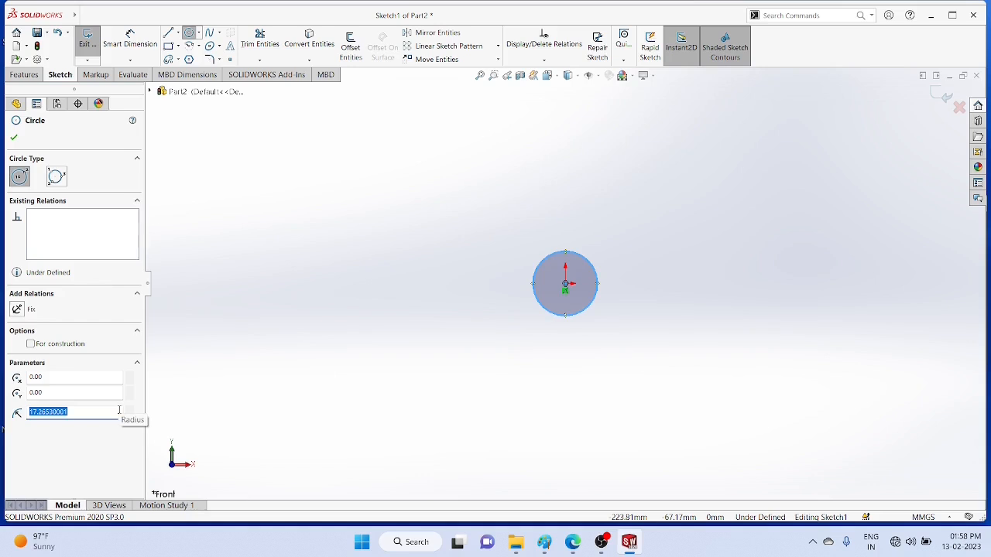
Step: Set the radius of the circle centred on the origin to 20 mm and leave the Circle tool
{"action": "left_click_drag", "start_coordinate": [79, 412], "coordinate": [28, 413]}
{"action": "type", "text": "20"}
{"action": "key", "text": "Return"}
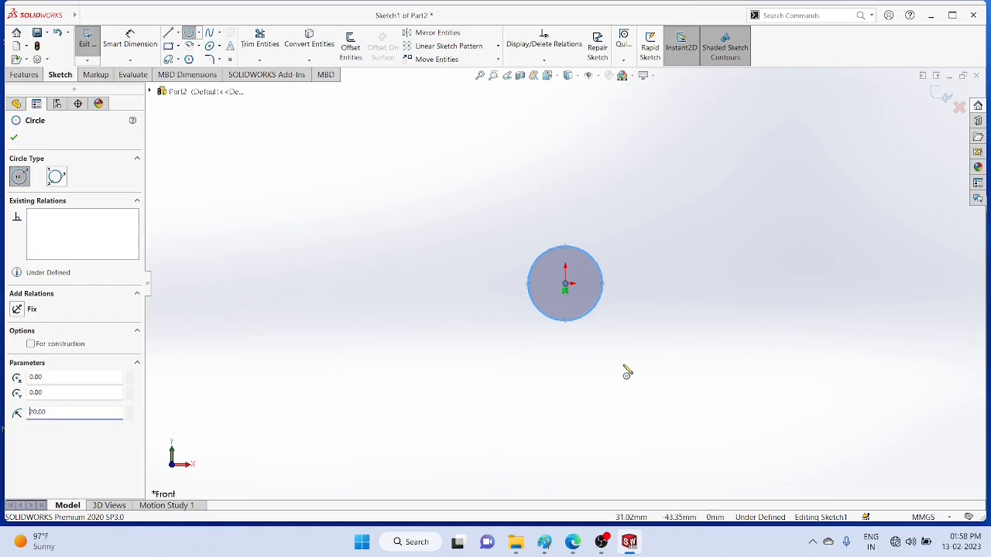
{"action": "scroll", "coordinate": [623, 365], "scroll_direction": "up", "scroll_amount": 2}
{"action": "scroll", "coordinate": [624, 365], "scroll_direction": "down", "scroll_amount": 1}
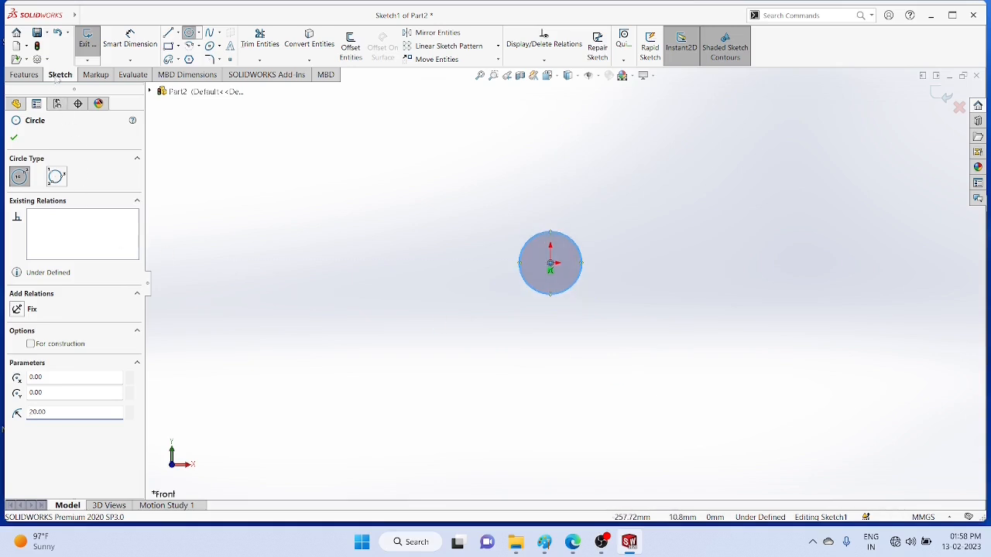
{"action": "left_click", "coordinate": [198, 34]}
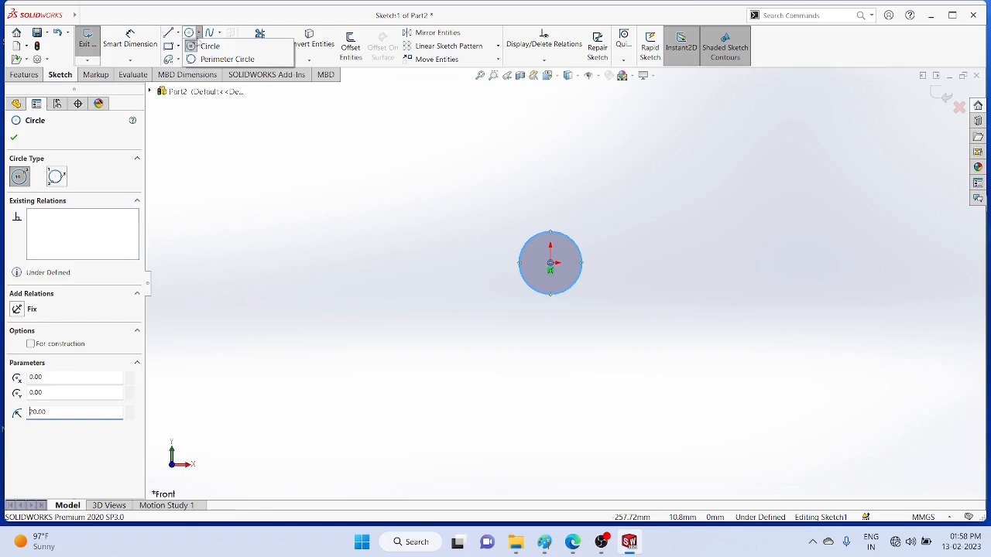
{"action": "left_click", "coordinate": [200, 46]}
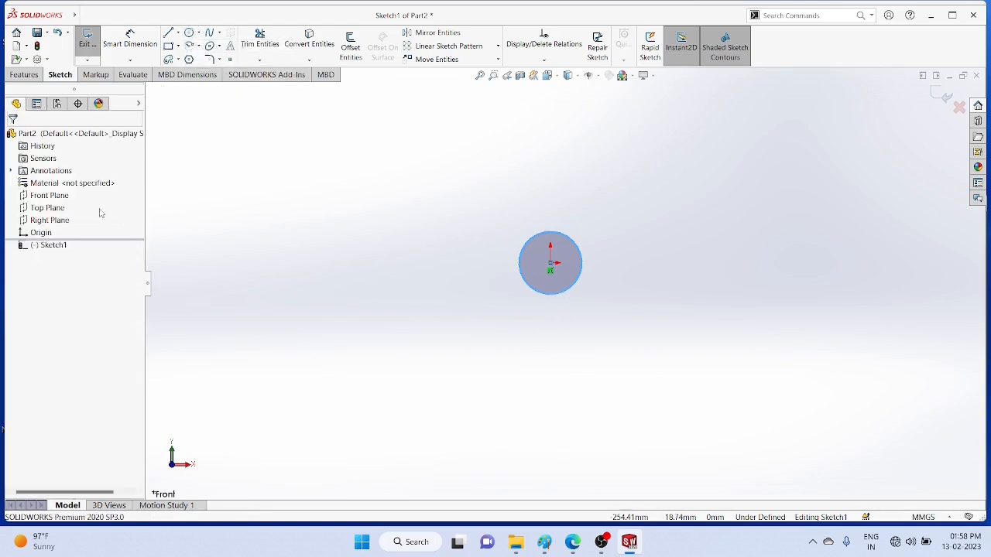
Step: Extrude the circle sketch on the Front Plane as a blind boss 20 mm deep
{"action": "left_click", "coordinate": [46, 197]}
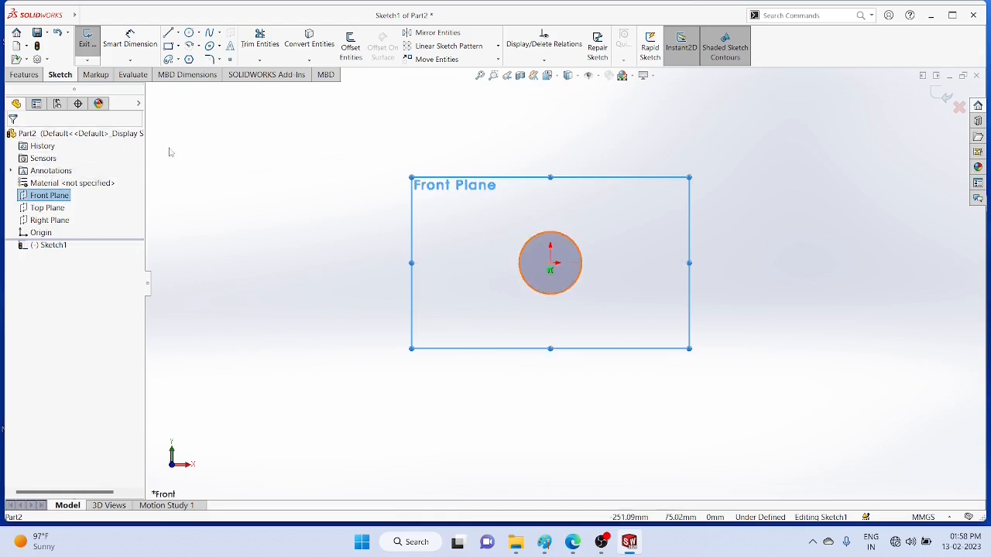
{"action": "left_click", "coordinate": [36, 75]}
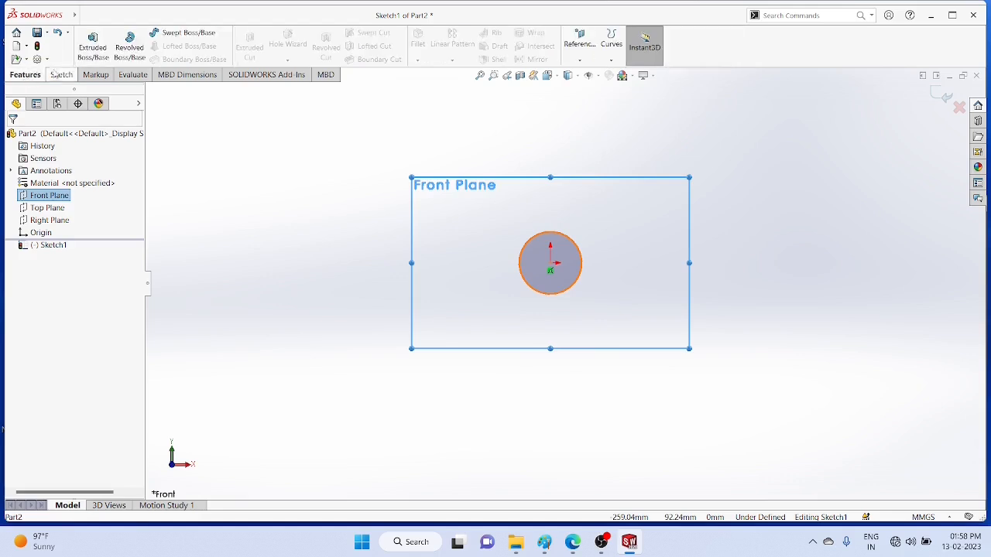
{"action": "left_click", "coordinate": [92, 48]}
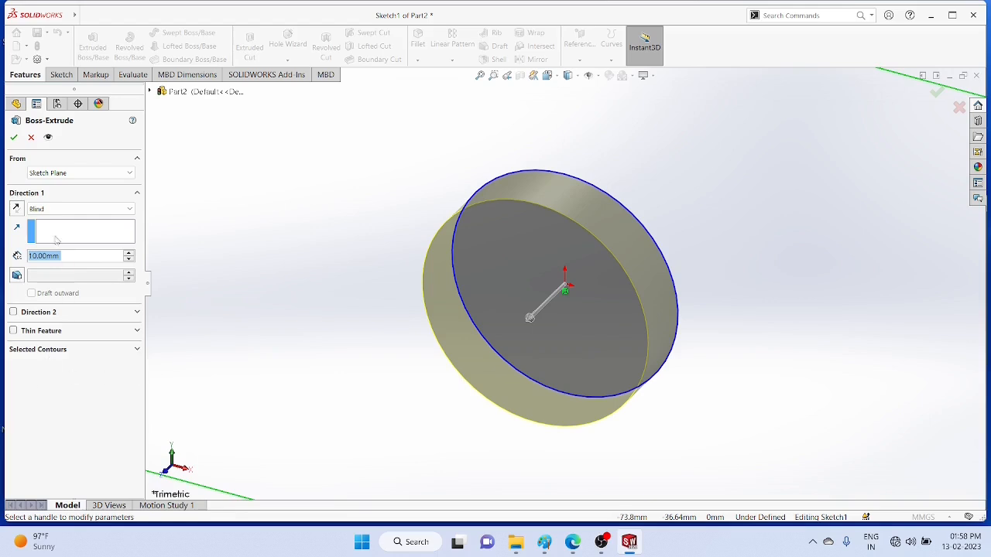
{"action": "left_click", "coordinate": [68, 255]}
{"action": "type", "text": "20"}
{"action": "key", "text": "Return"}
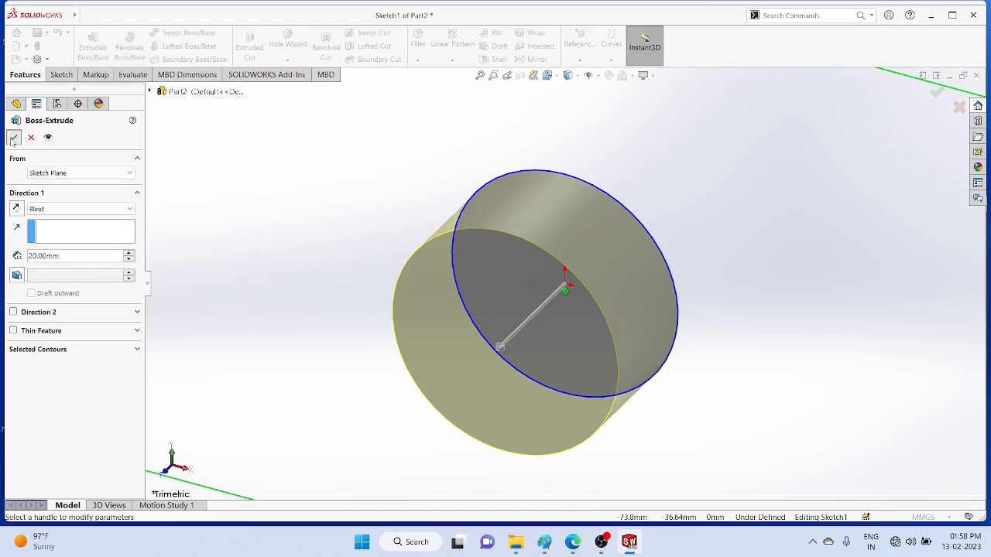
{"action": "left_click", "coordinate": [14, 139]}
Step: Start a sketch on the disc's front face, viewed straight on, and draw a circle vertically below the disc in line with the origin
{"action": "scroll", "coordinate": [622, 259], "scroll_direction": "up", "scroll_amount": 5}
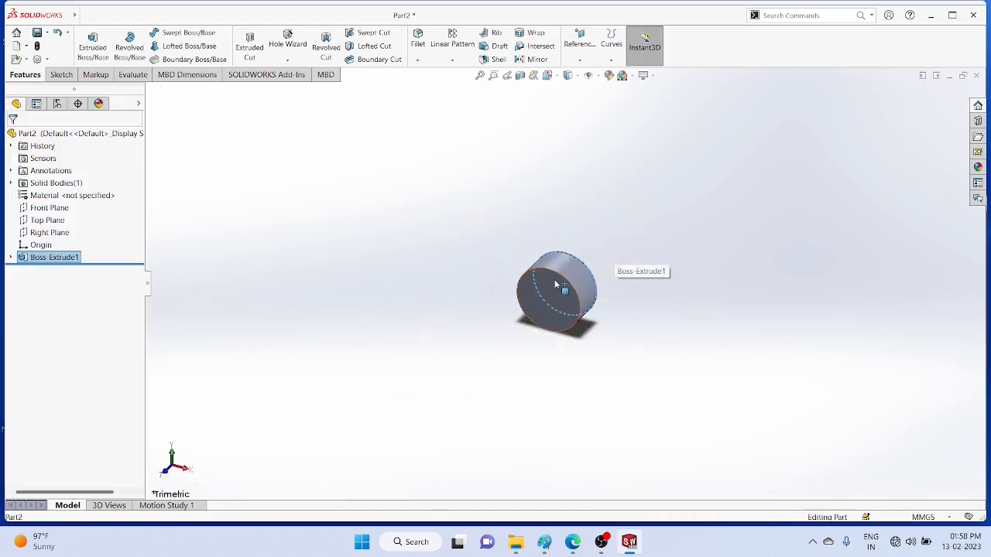
{"action": "right_click", "coordinate": [554, 284]}
{"action": "left_click", "coordinate": [597, 263]}
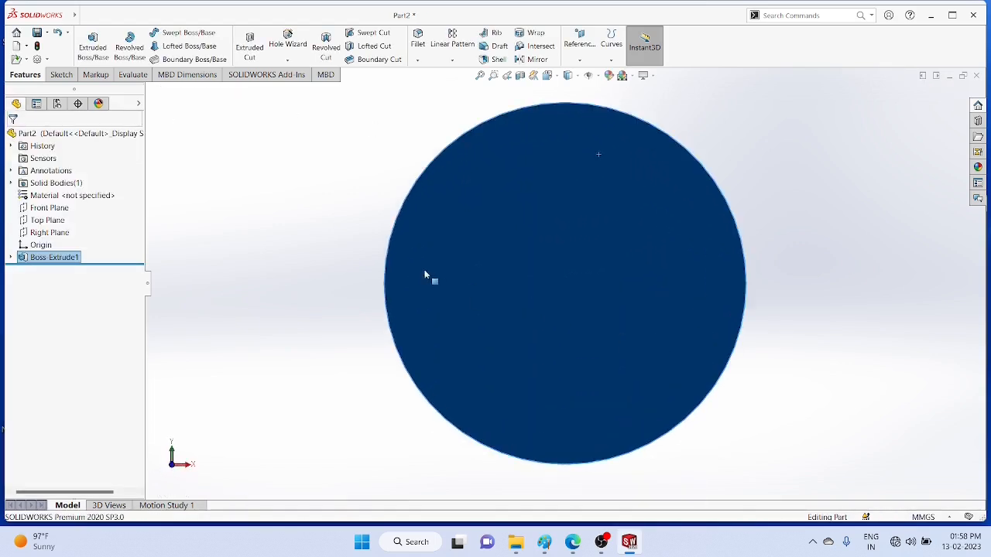
{"action": "scroll", "coordinate": [635, 371], "scroll_direction": "up", "scroll_amount": 5}
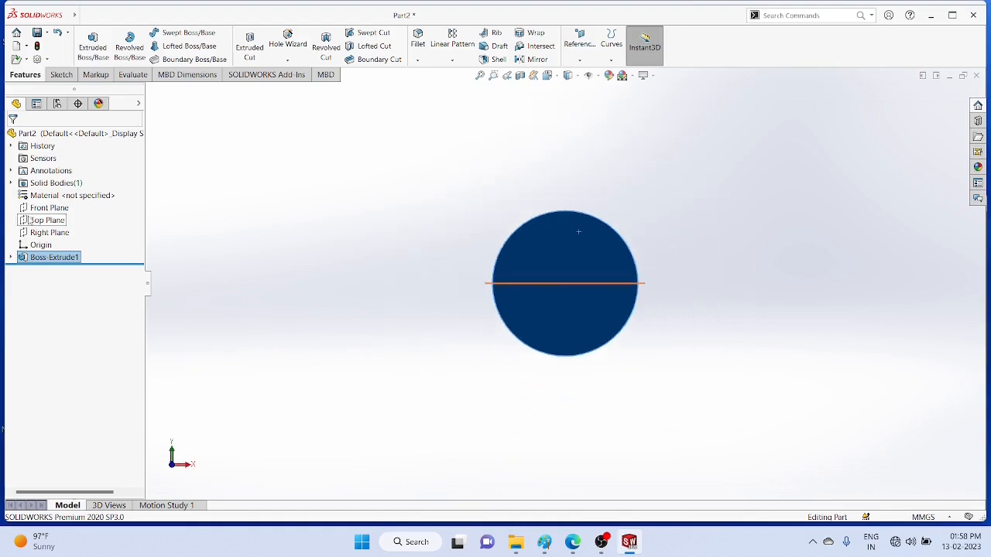
{"action": "left_click", "coordinate": [59, 75]}
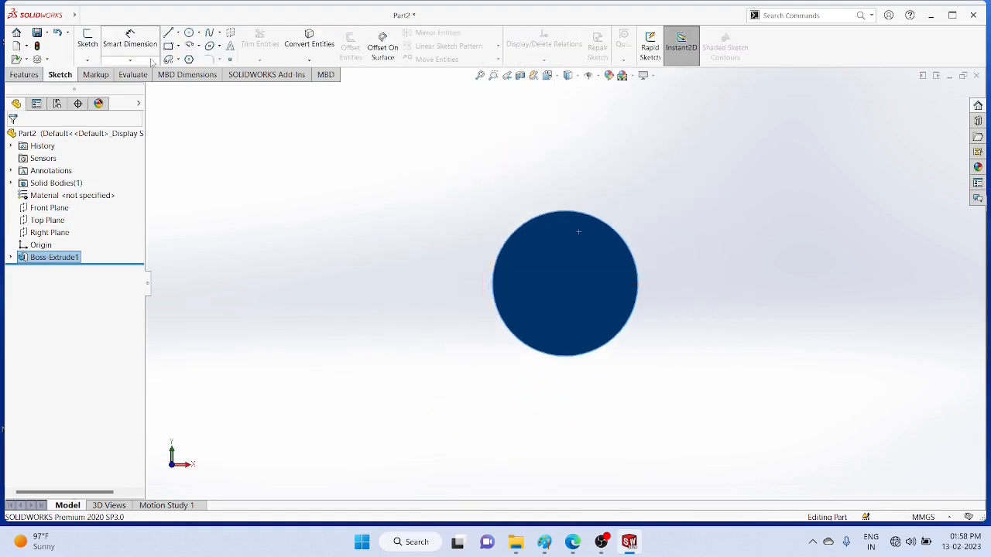
{"action": "left_click", "coordinate": [199, 33]}
{"action": "left_click", "coordinate": [205, 44]}
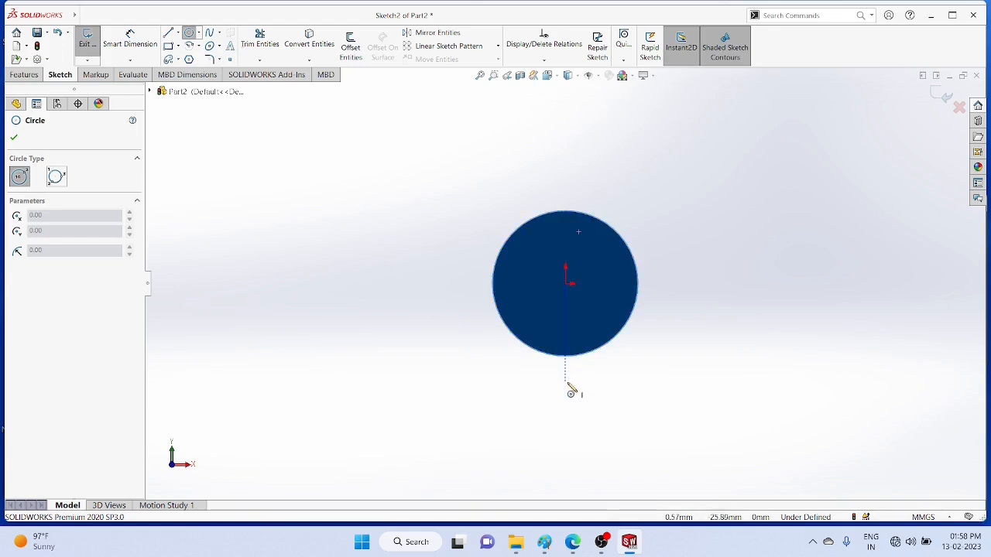
{"action": "left_click", "coordinate": [565, 427]}
{"action": "left_click", "coordinate": [578, 467]}
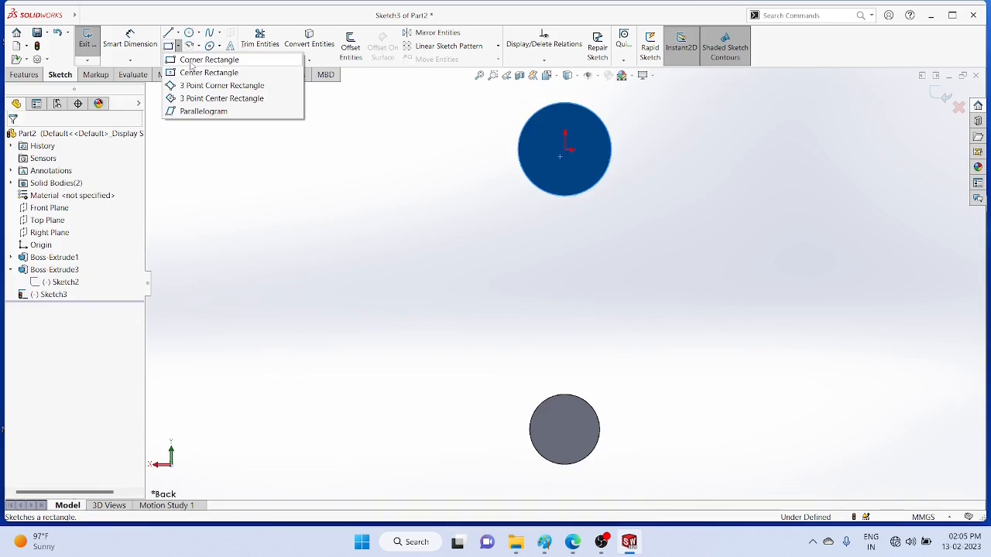
Step: Sketch a horizontal line about 10.8 mm long from the origin toward the left edge of the upper disc's back face
{"action": "left_click", "coordinate": [192, 46]}
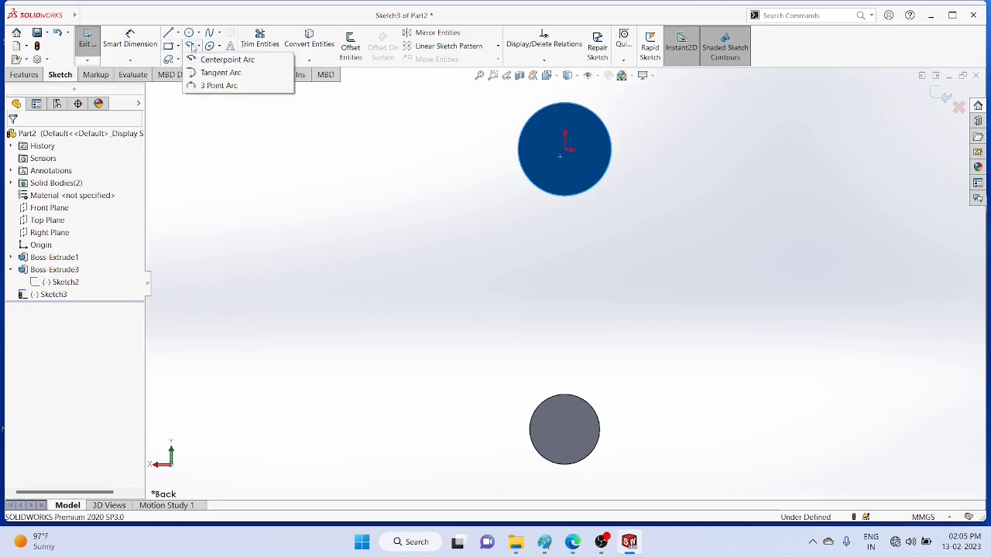
{"action": "left_click", "coordinate": [177, 34]}
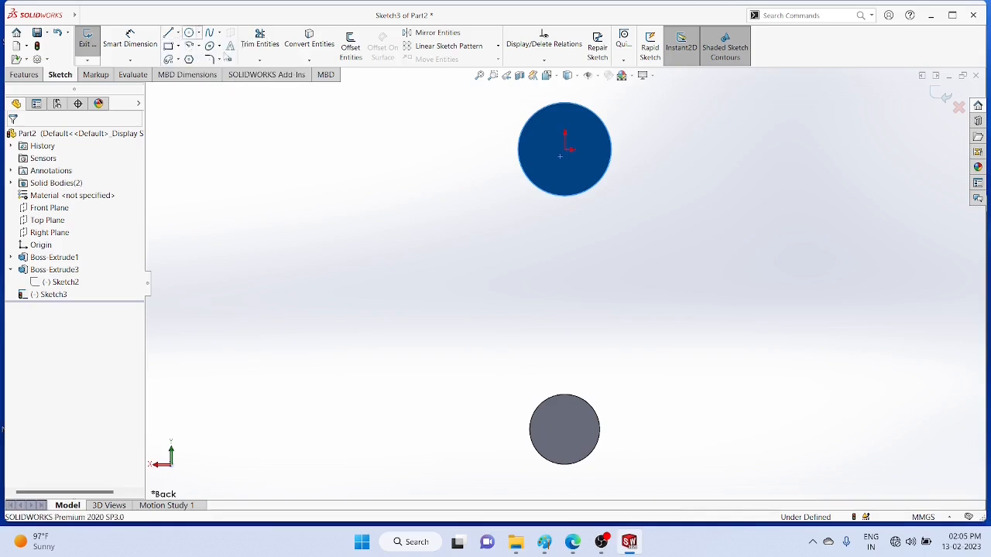
{"action": "left_click", "coordinate": [565, 152]}
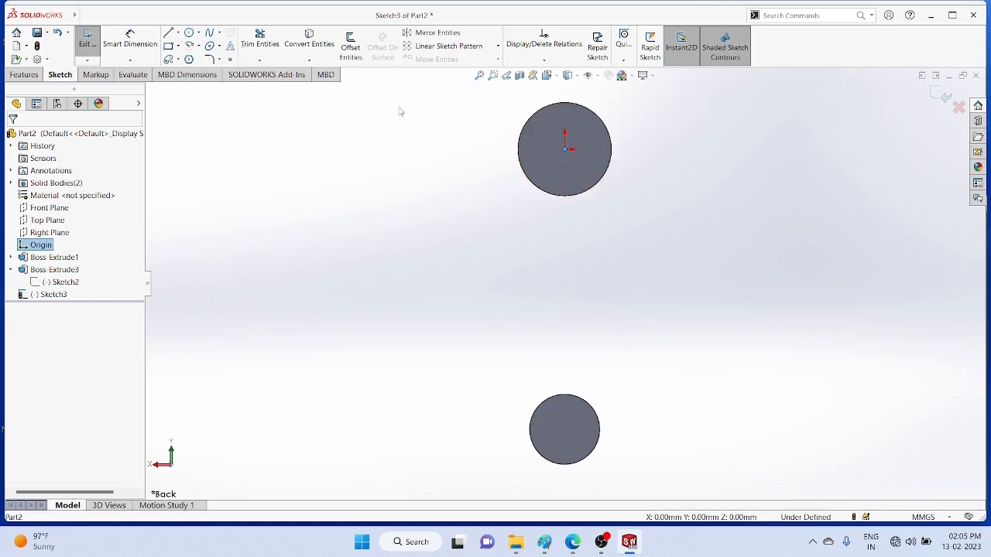
{"action": "left_click", "coordinate": [177, 35]}
{"action": "left_click", "coordinate": [185, 45]}
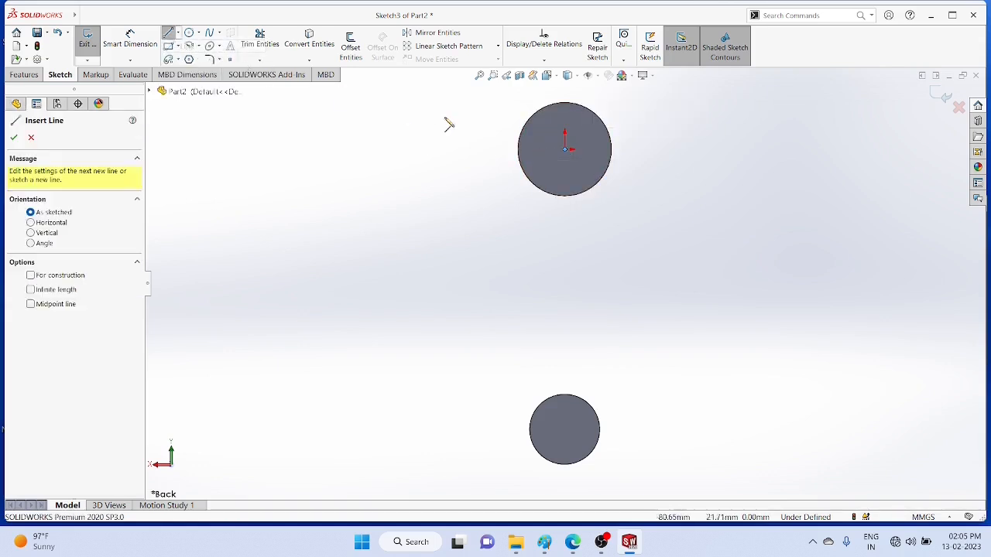
{"action": "left_click", "coordinate": [566, 150]}
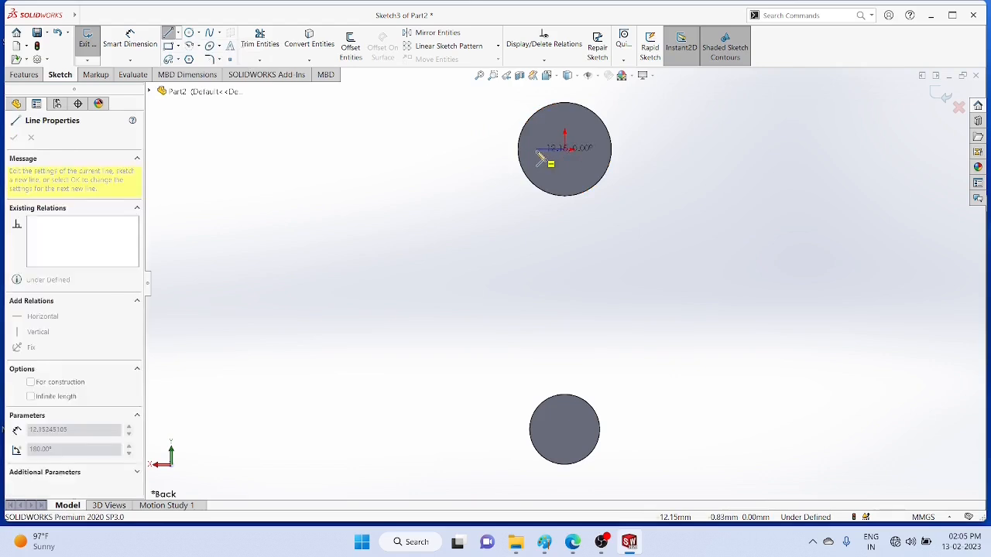
{"action": "left_click", "coordinate": [539, 150]}
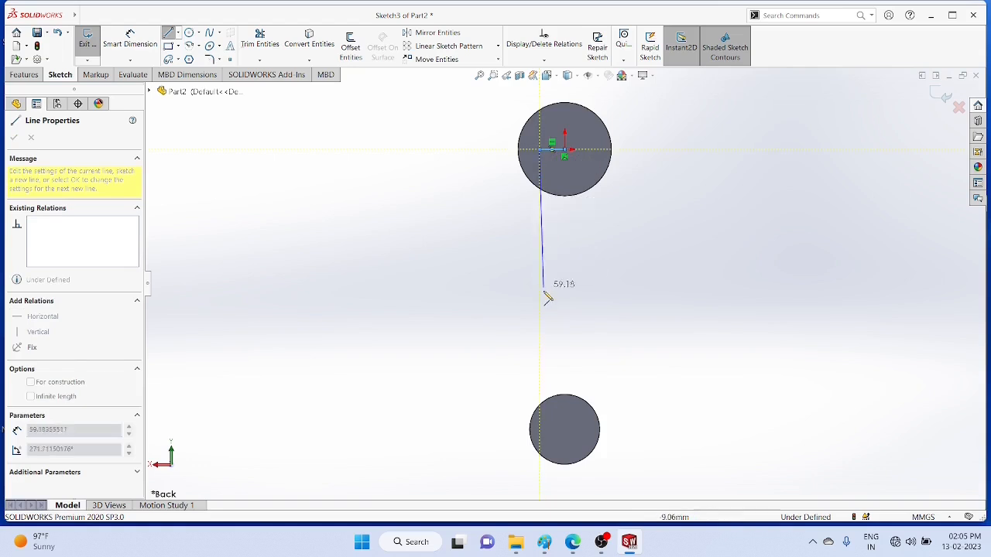
{"action": "right_click", "coordinate": [547, 283]}
{"action": "left_click", "coordinate": [573, 290]}
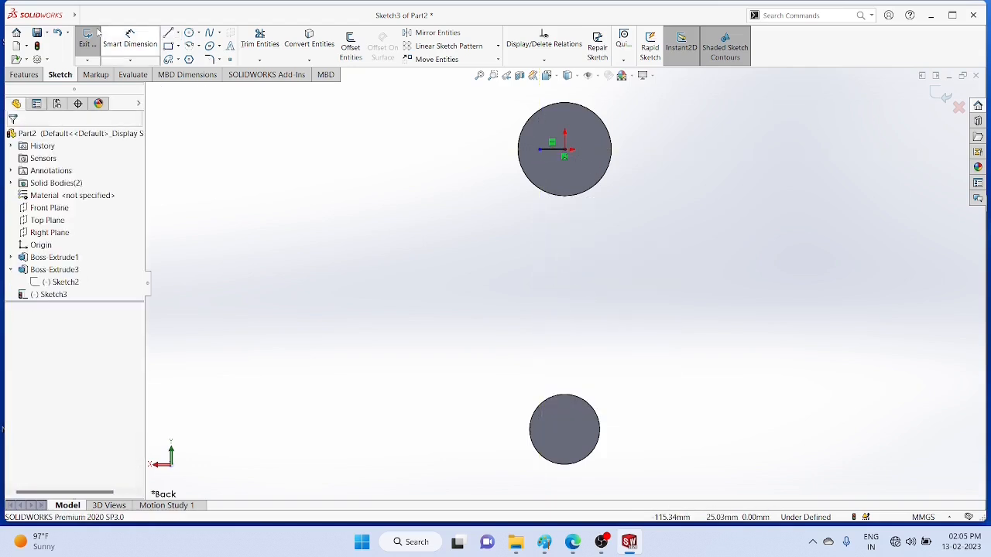
Step: Dimension the short horizontal line on the upper disc to 10 mm
{"action": "left_click", "coordinate": [130, 60]}
{"action": "left_click", "coordinate": [147, 73]}
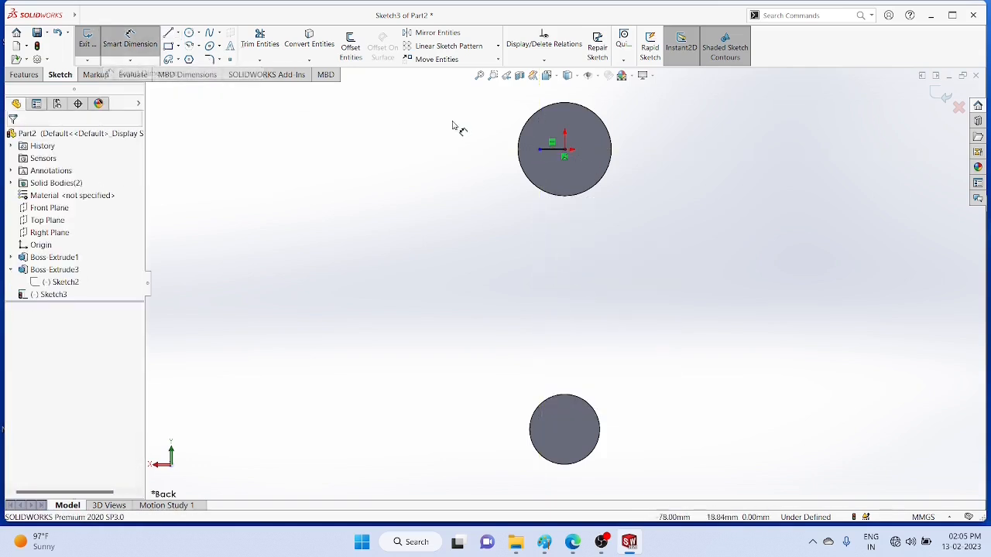
{"action": "left_click", "coordinate": [548, 149]}
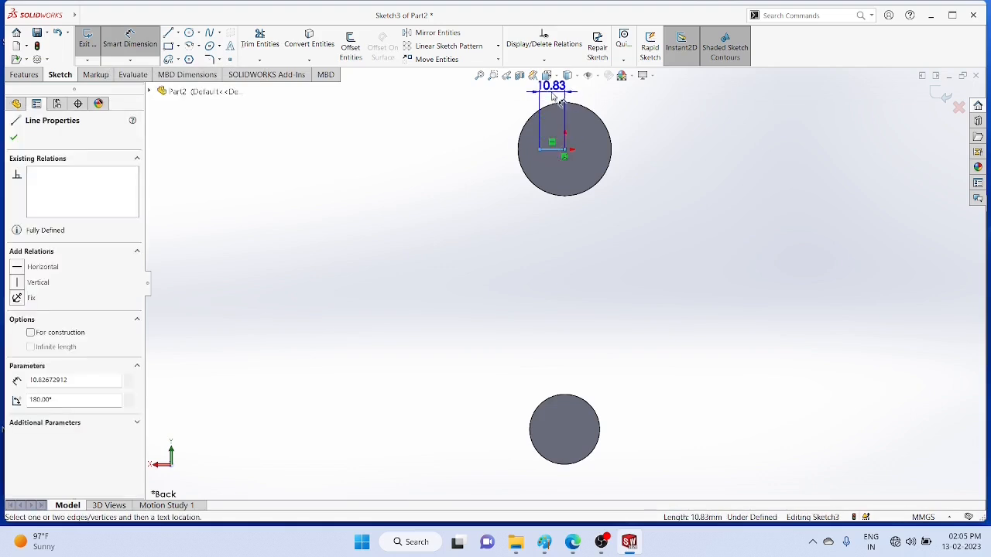
{"action": "left_click", "coordinate": [551, 97]}
{"action": "type", "text": "10"}
{"action": "key", "text": "Return"}
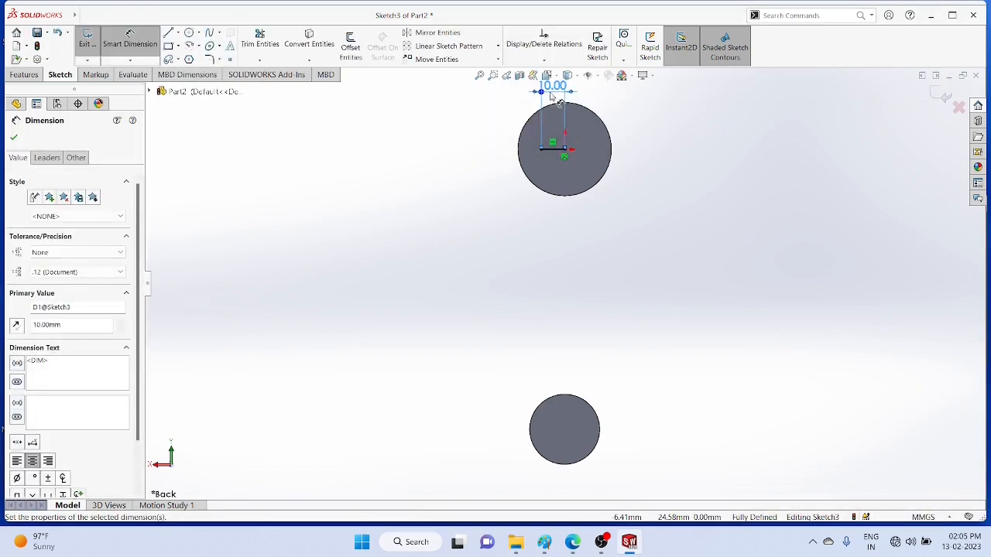
Step: Sketch a vertical line about 120 mm down from the short line's free end, followed by a horizontal line about 19.9 mm across the lower disc
{"action": "left_click", "coordinate": [178, 32]}
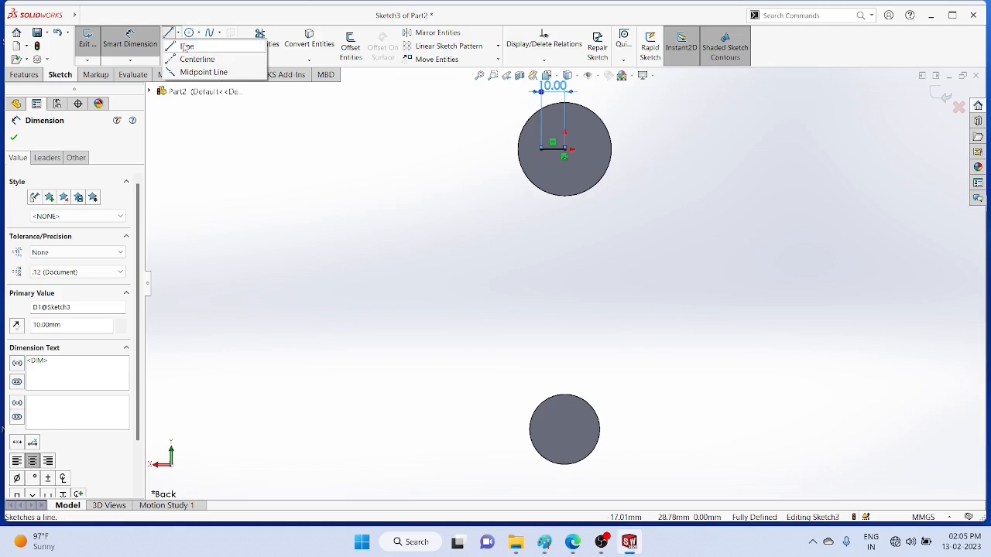
{"action": "left_click", "coordinate": [190, 43]}
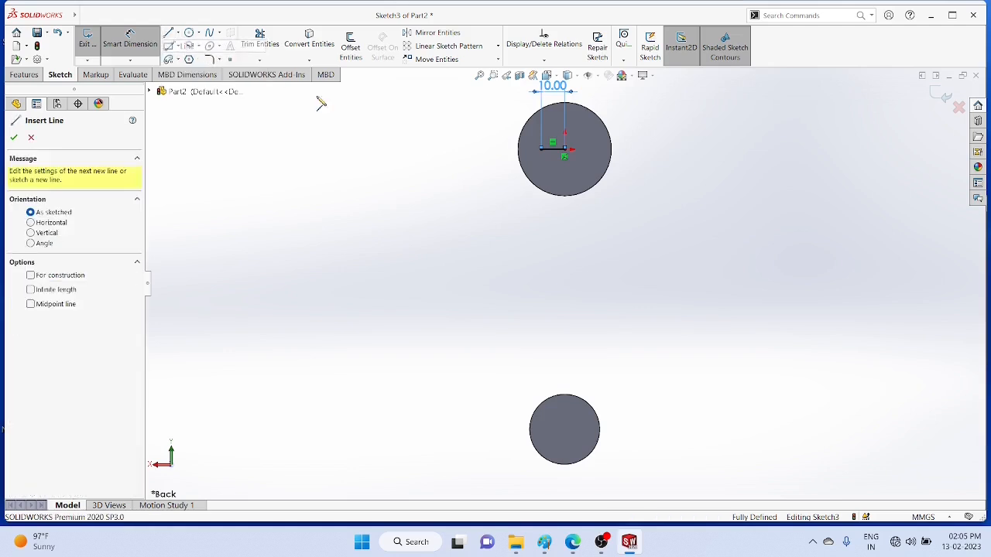
{"action": "left_click", "coordinate": [542, 149]}
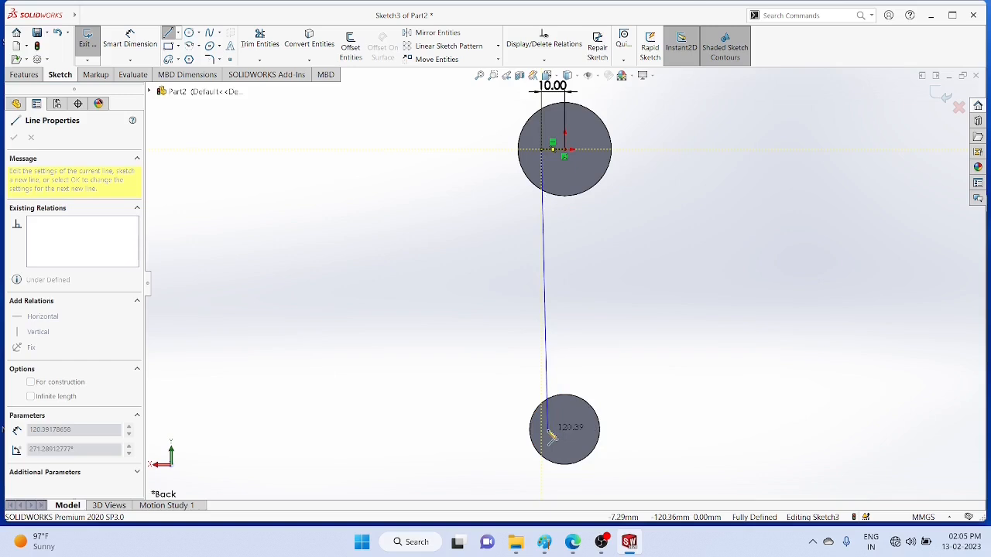
{"action": "left_click", "coordinate": [544, 434]}
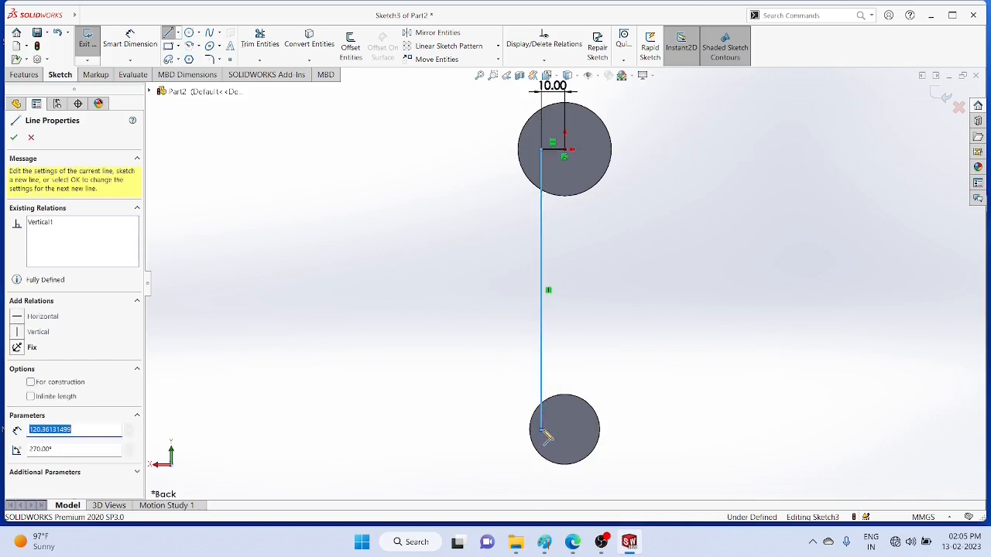
{"action": "left_click", "coordinate": [595, 431]}
{"action": "right_click", "coordinate": [594, 430]}
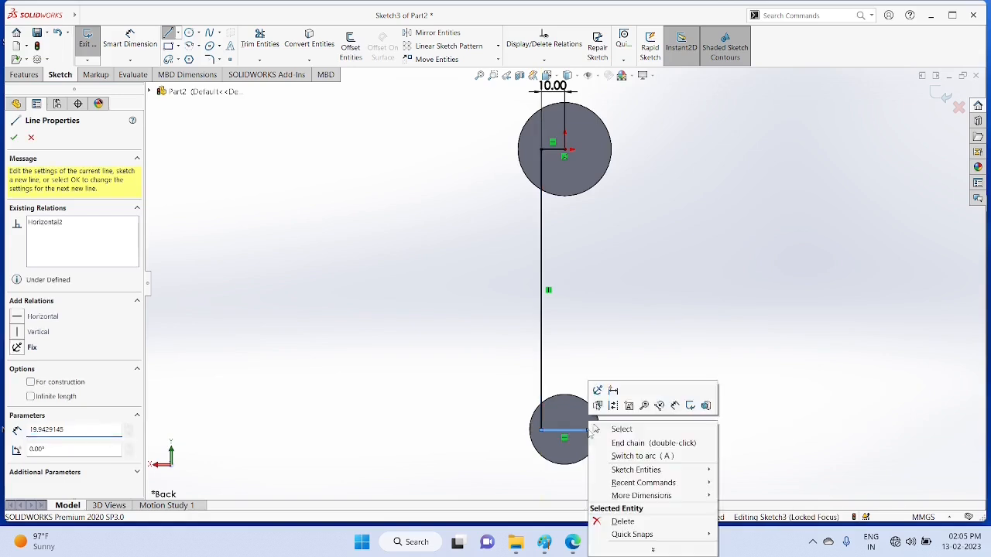
{"action": "left_click", "coordinate": [642, 428]}
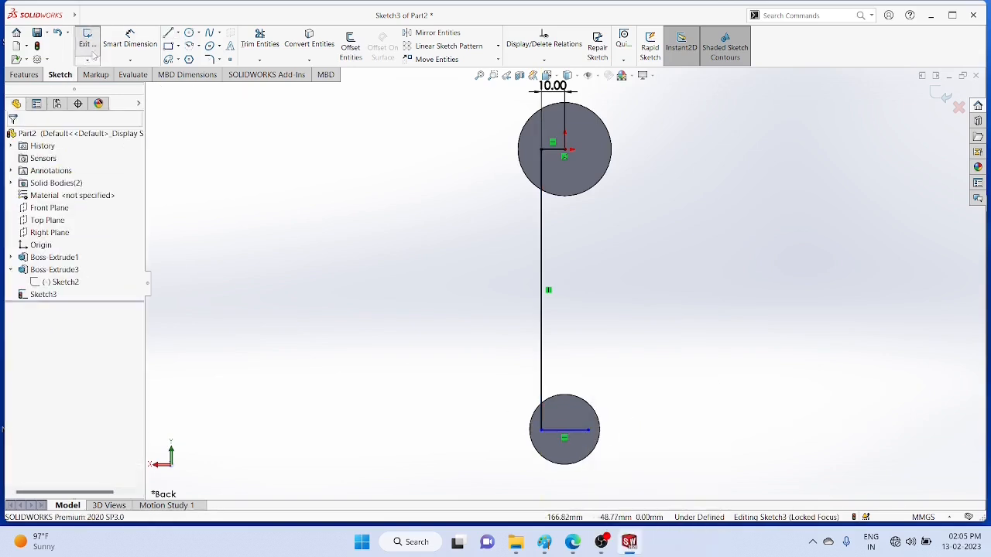
Step: Add a horizontal dimension of 20 mm to the line across the lower disc
{"action": "left_click", "coordinate": [130, 61]}
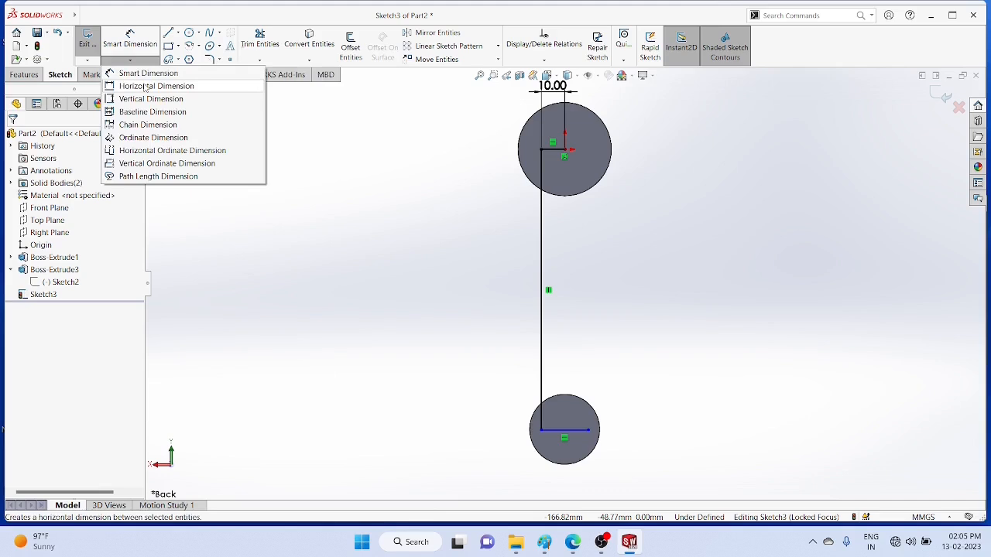
{"action": "left_click", "coordinate": [146, 87]}
{"action": "left_click", "coordinate": [579, 430]}
{"action": "left_click", "coordinate": [580, 488]}
{"action": "type", "text": "20"}
{"action": "key", "text": "Return"}
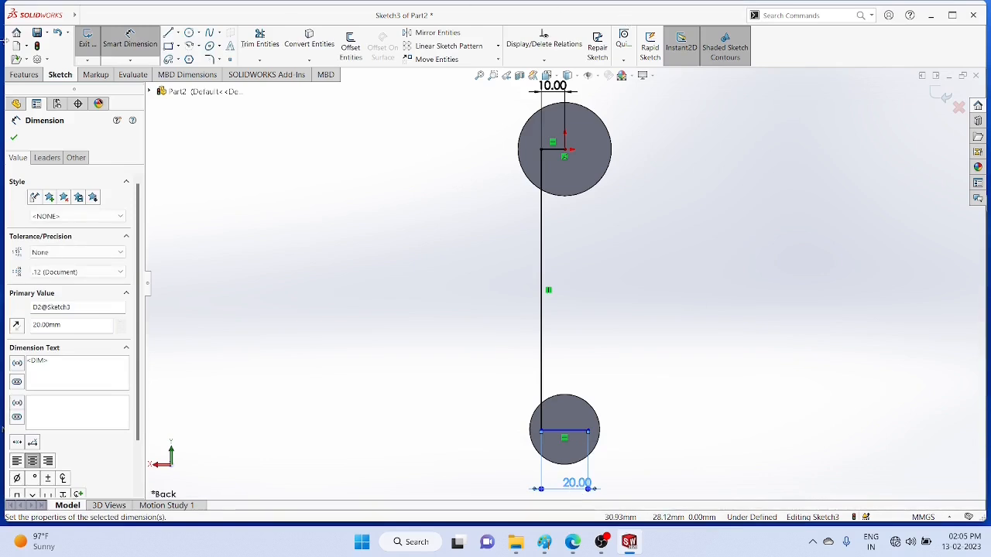
Step: Close the link profile with a vertical line from the lower line's right end up to origin height and a 10 mm horizontal line to the origin
{"action": "left_click", "coordinate": [178, 34]}
{"action": "left_click", "coordinate": [188, 44]}
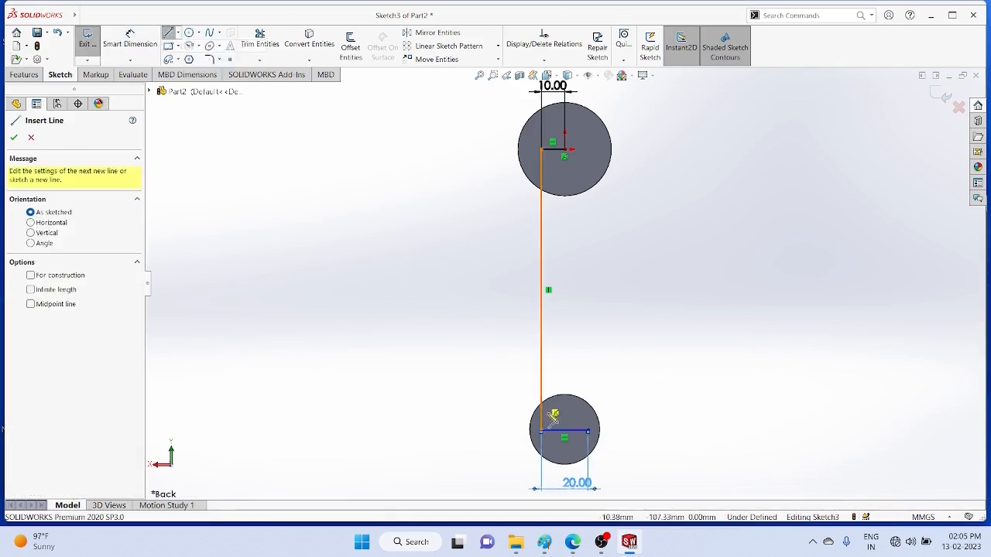
{"action": "left_click", "coordinate": [589, 431]}
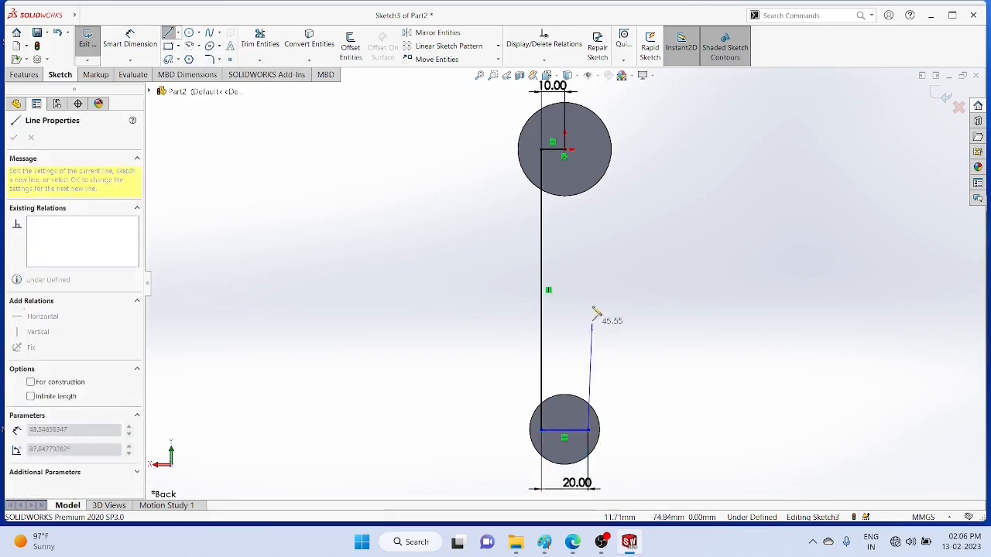
{"action": "left_click", "coordinate": [589, 150]}
{"action": "left_click", "coordinate": [566, 150]}
{"action": "right_click", "coordinate": [573, 157]}
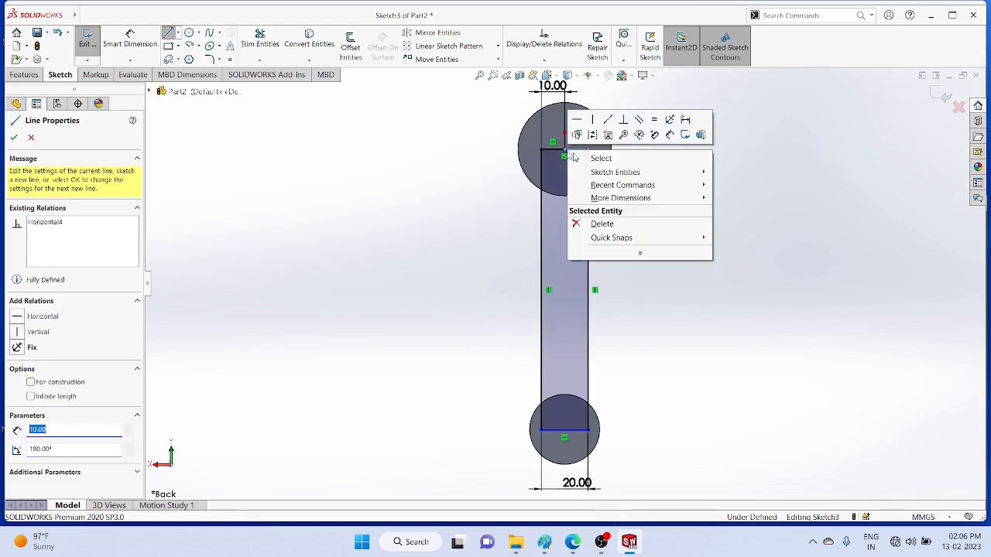
Step: Extrude the closed arm profile 20 mm in the reversed direction, towards the bosses, merging it with both bosses
{"action": "left_click", "coordinate": [701, 309]}
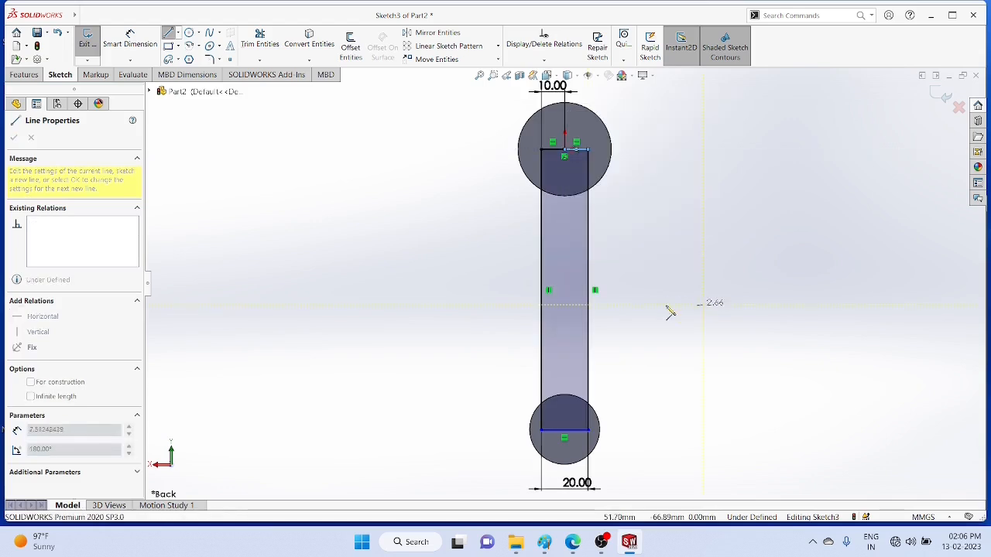
{"action": "key", "text": "Escape"}
{"action": "middle_click_drag", "start_coordinate": [699, 304], "coordinate": [631, 325]}
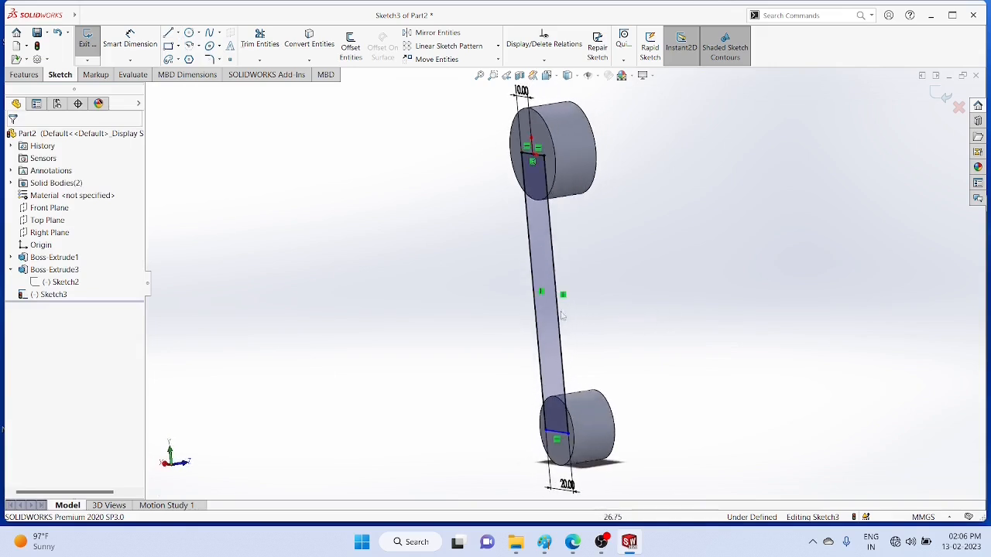
{"action": "left_click", "coordinate": [24, 74]}
{"action": "left_click", "coordinate": [104, 60]}
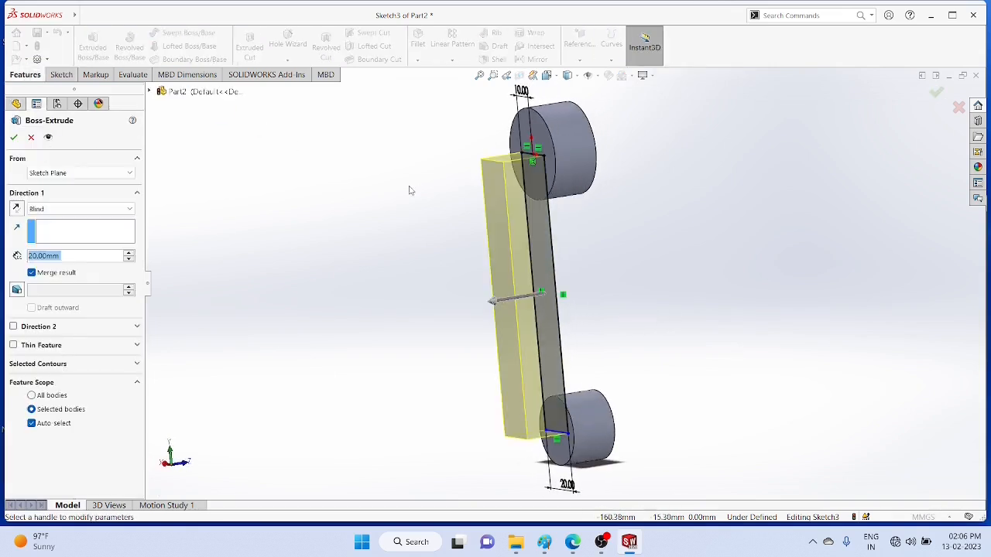
{"action": "left_click", "coordinate": [17, 209]}
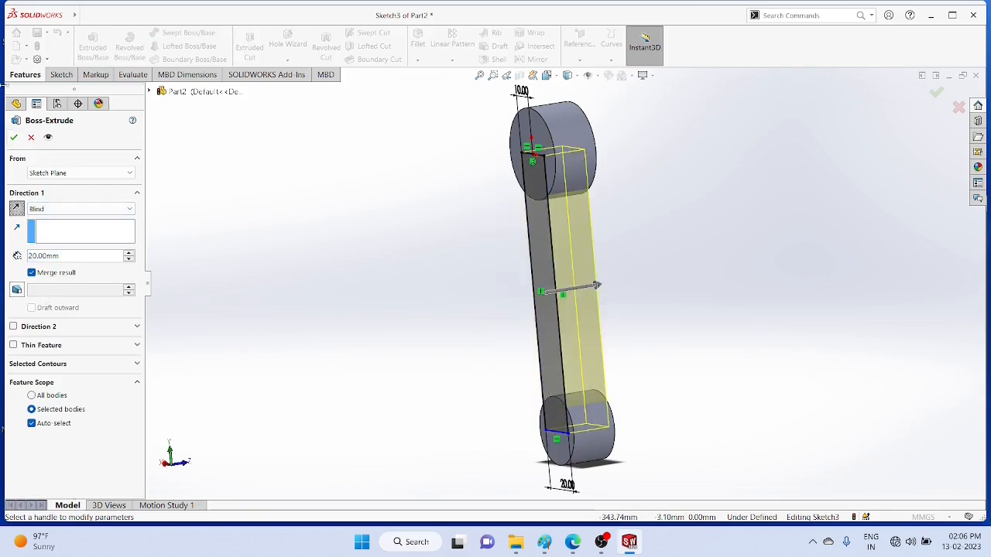
{"action": "left_click", "coordinate": [14, 138]}
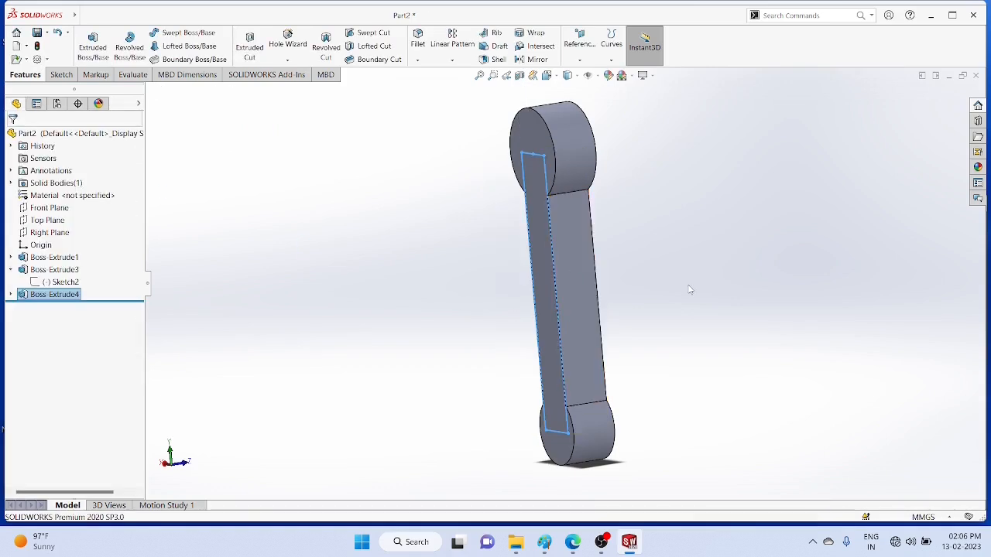
{"action": "middle_click_drag", "start_coordinate": [691, 291], "coordinate": [753, 274]}
{"action": "left_click", "coordinate": [755, 279]}
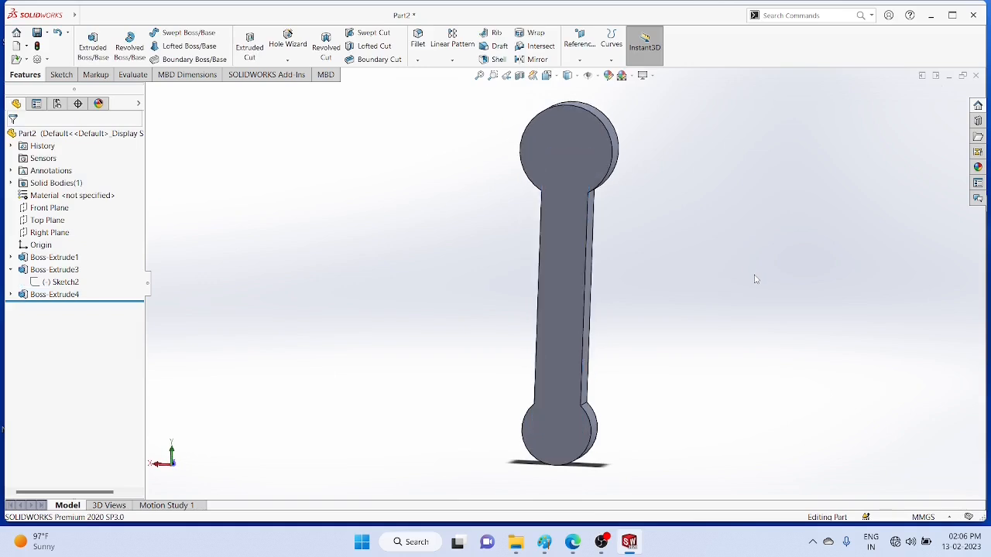
Step: Sketch a circle centred on the origin on the link's flat face over the large upper boss, with a 10 mm radius
{"action": "right_click", "coordinate": [549, 147]}
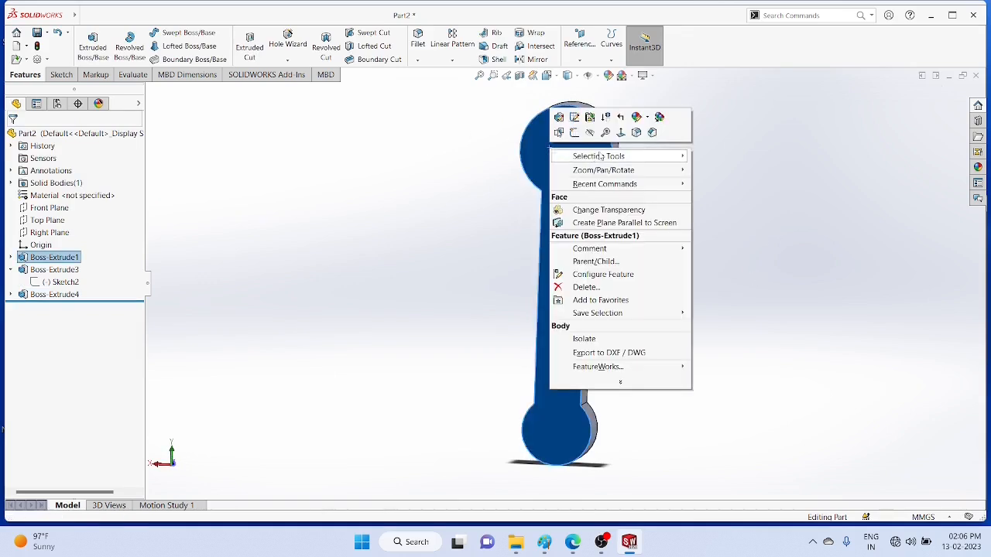
{"action": "left_click", "coordinate": [618, 137]}
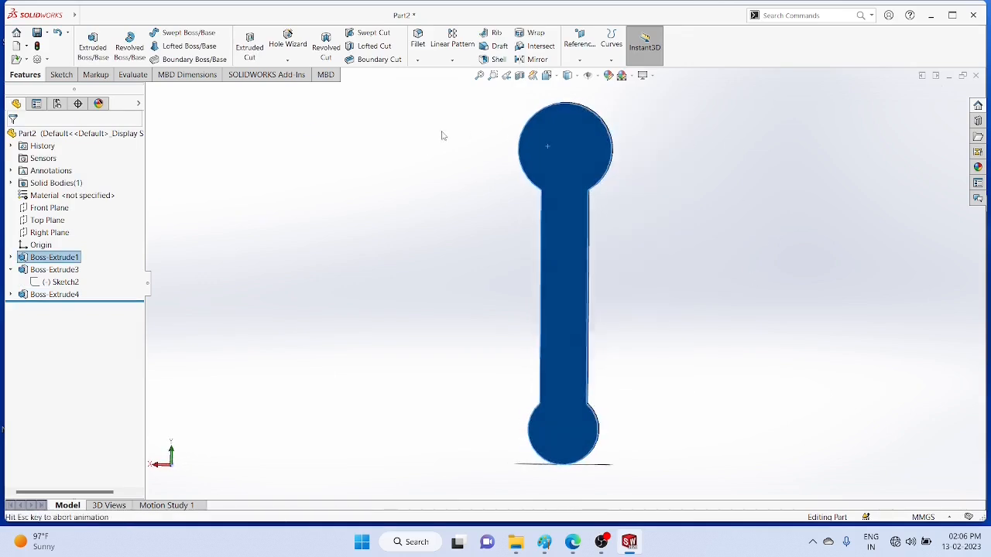
{"action": "left_click", "coordinate": [60, 78]}
{"action": "left_click", "coordinate": [198, 33]}
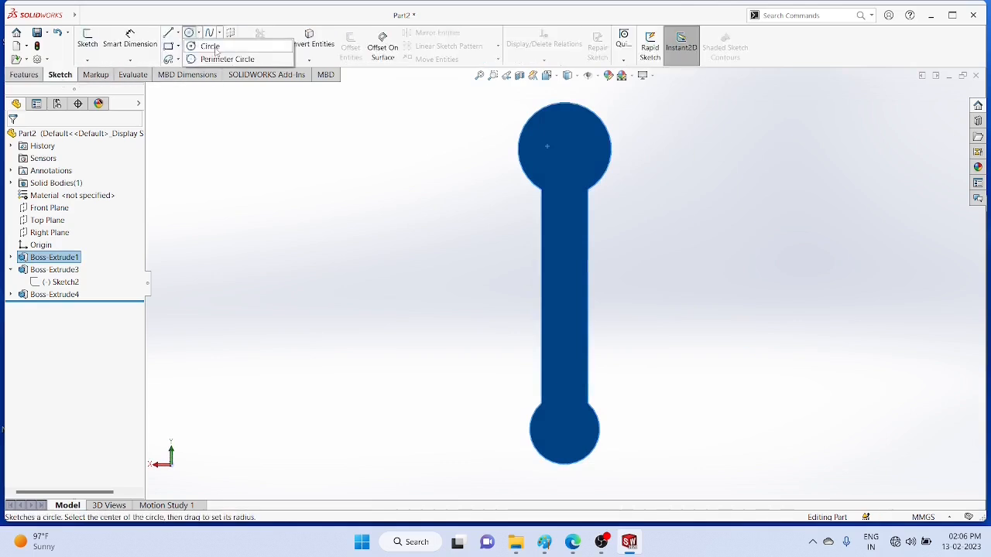
{"action": "left_click", "coordinate": [212, 41]}
{"action": "left_click", "coordinate": [567, 153]}
{"action": "left_click", "coordinate": [564, 147]}
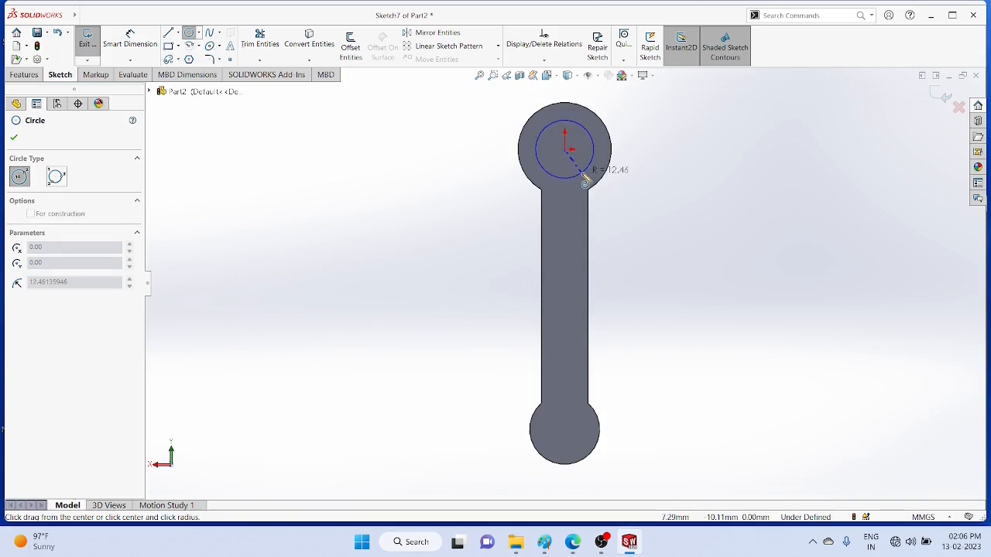
{"action": "left_click", "coordinate": [585, 180]}
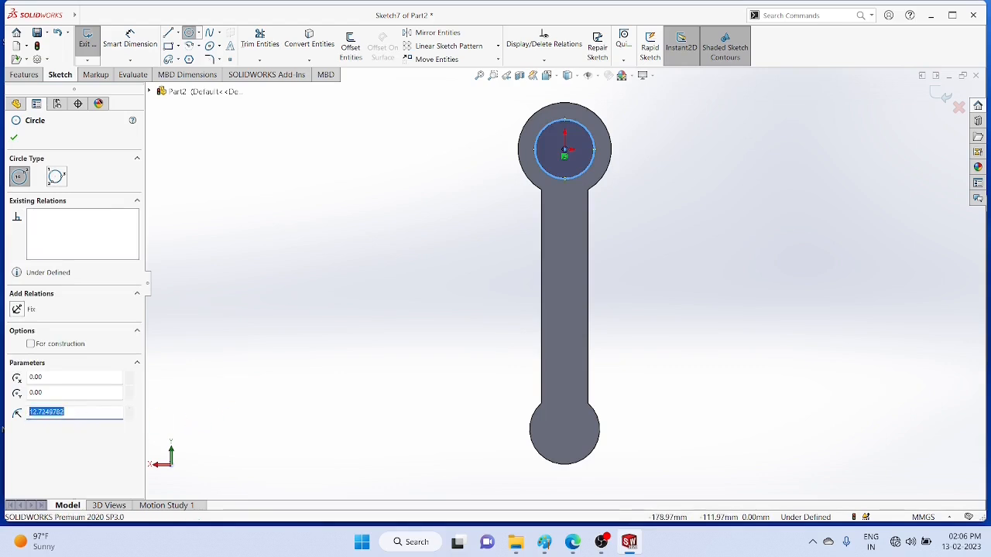
{"action": "type", "text": "10"}
{"action": "key", "text": "Return"}
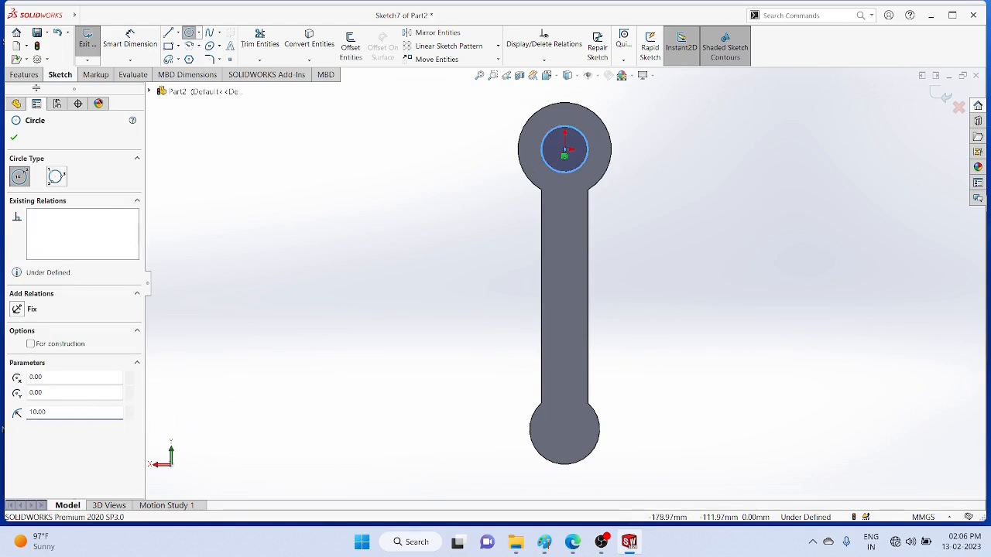
Step: Cut the upper boss's circle 20 mm deep with a blind Extruded Cut
{"action": "left_click", "coordinate": [24, 74]}
{"action": "left_click", "coordinate": [247, 52]}
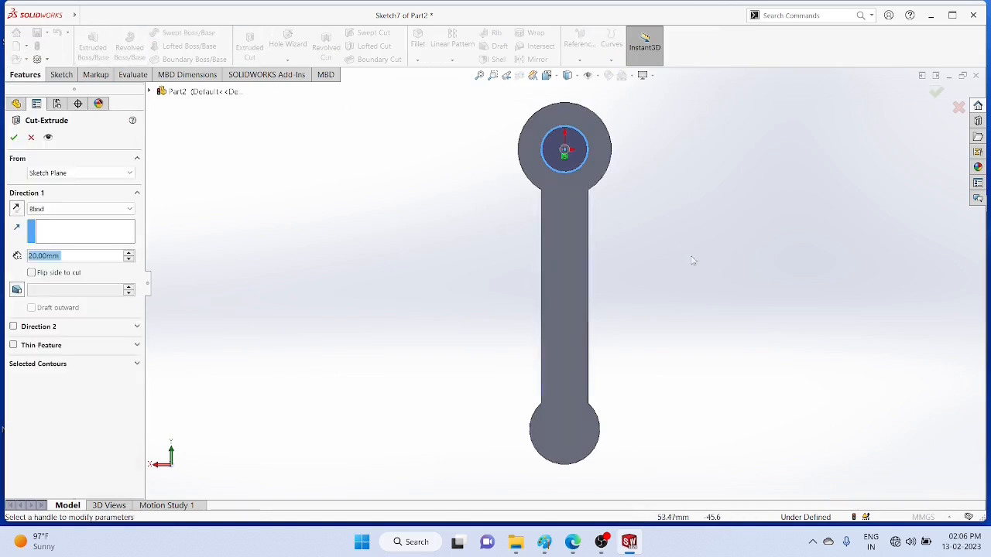
{"action": "left_click", "coordinate": [14, 138]}
Step: Sketch a circle concentric with the small lower boss on the link's flat face and set its radius to 10 mm
{"action": "middle_click_drag", "start_coordinate": [687, 435], "coordinate": [747, 405]}
{"action": "right_click", "coordinate": [583, 439]}
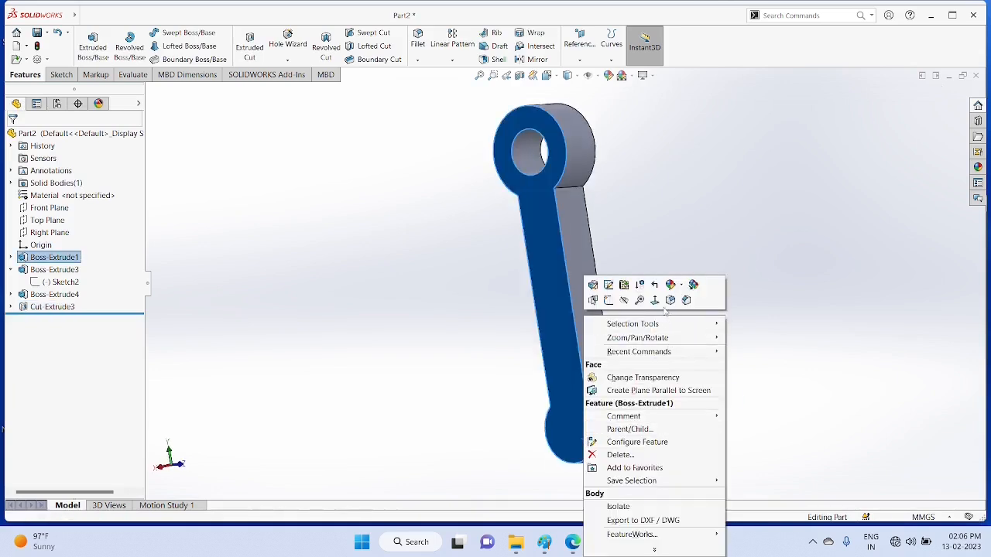
{"action": "left_click", "coordinate": [654, 300]}
{"action": "left_click", "coordinate": [60, 74]}
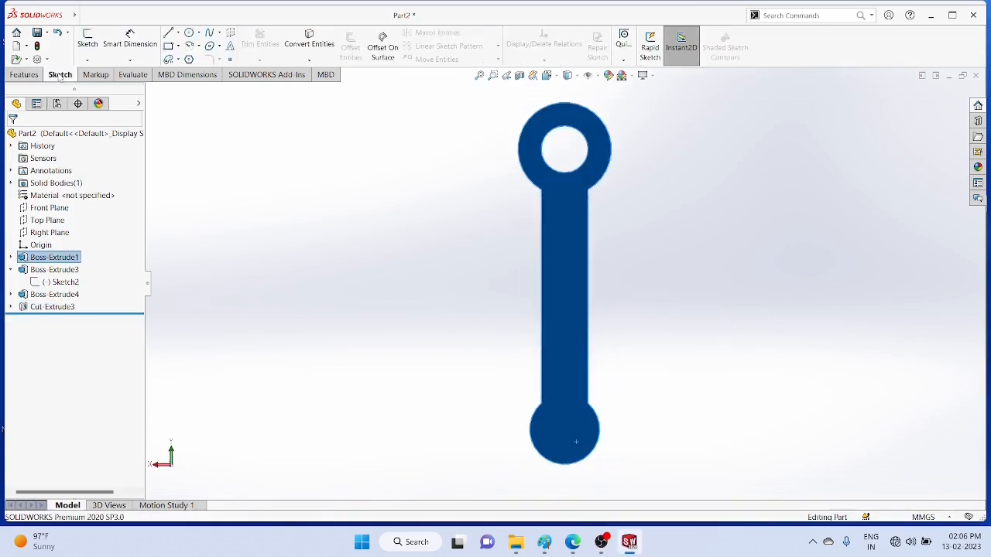
{"action": "left_click", "coordinate": [197, 32]}
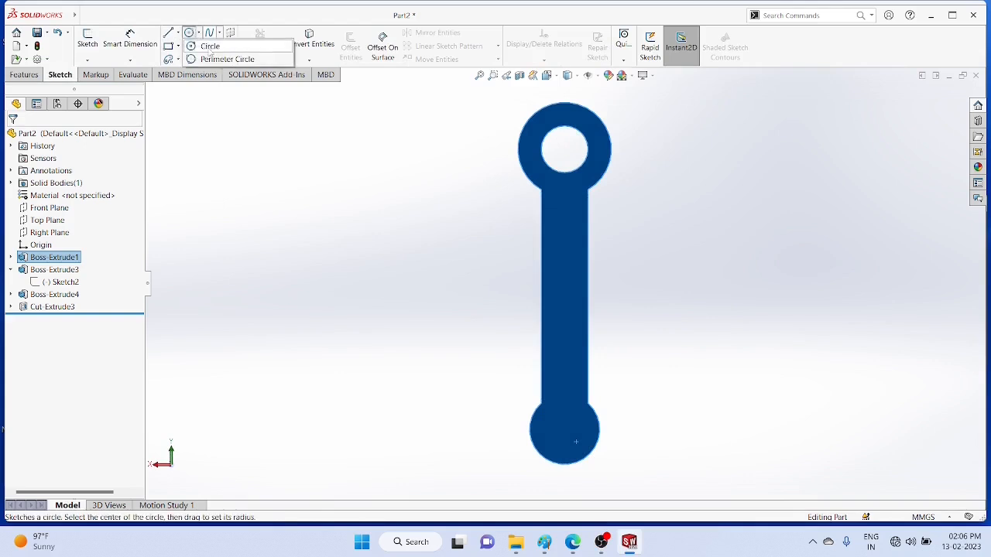
{"action": "left_click", "coordinate": [215, 45]}
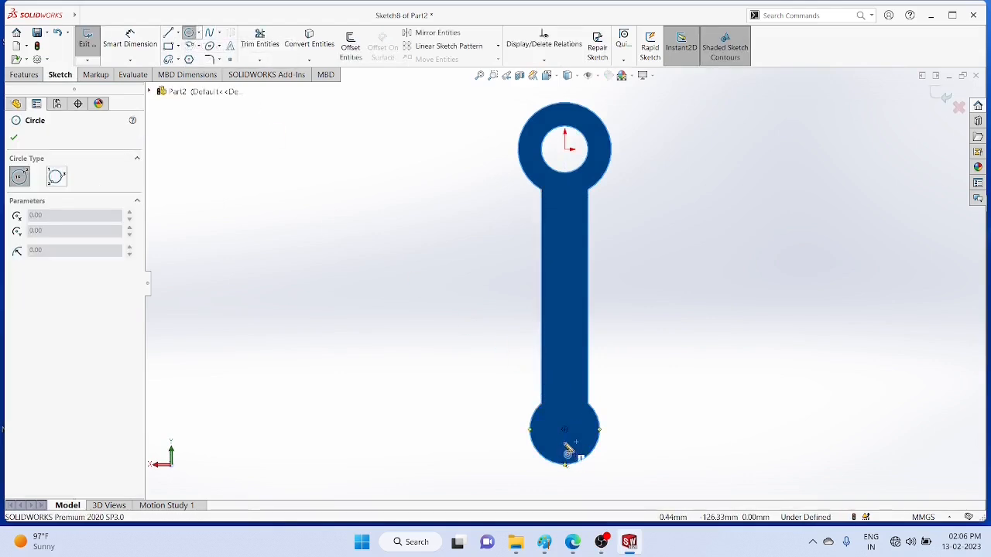
{"action": "left_click", "coordinate": [564, 430]}
{"action": "left_click", "coordinate": [584, 432]}
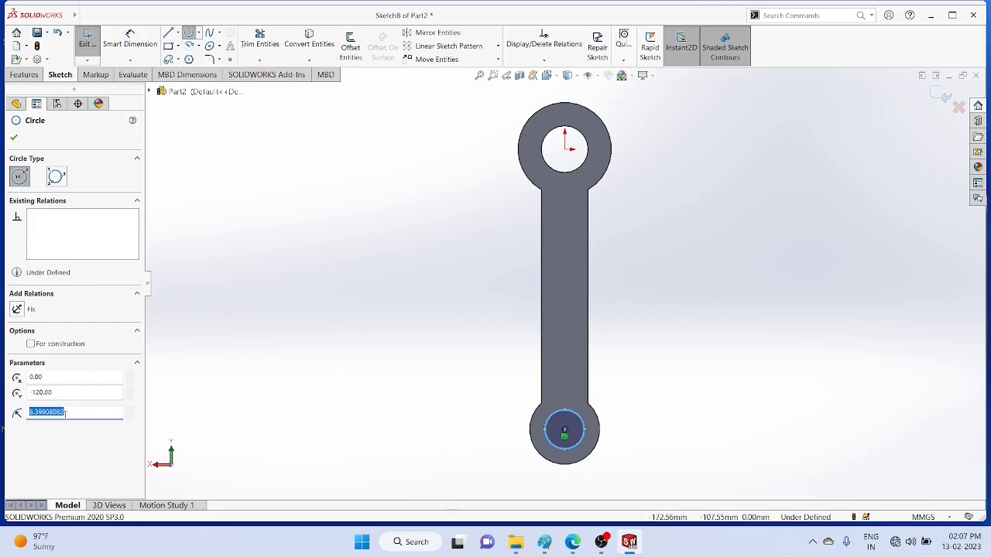
{"action": "type", "text": "10"}
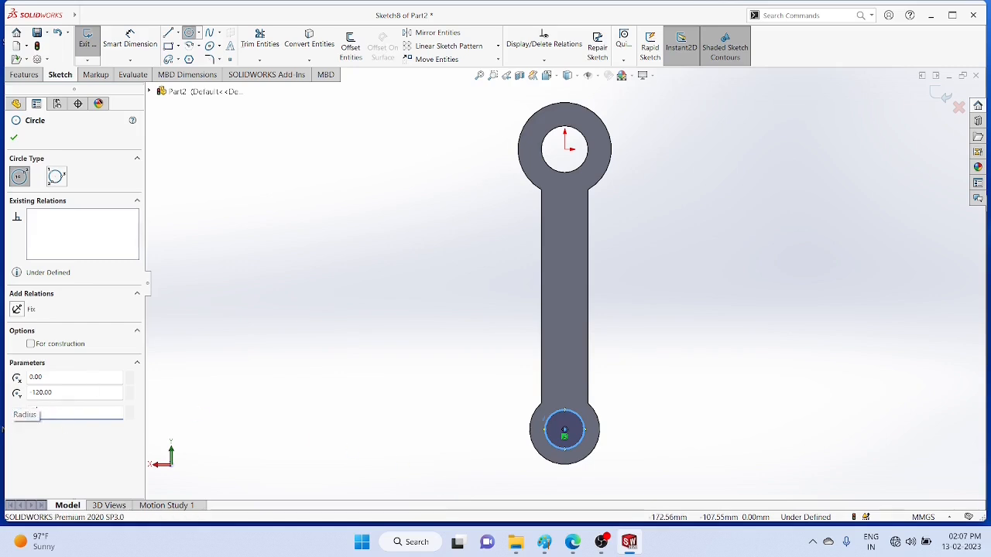
{"action": "key", "text": "Return"}
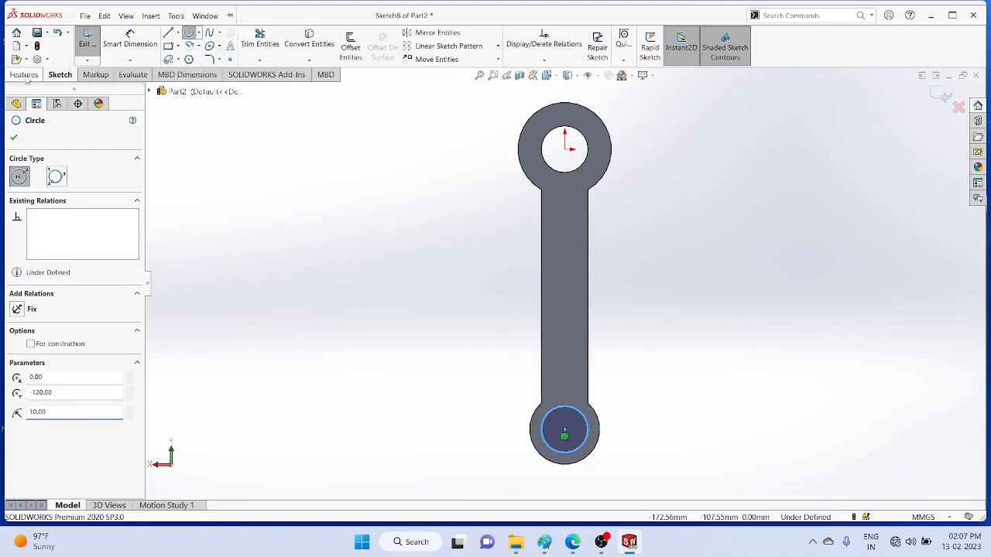
Step: Cut the lower boss's circle 20 mm deep with a blind Extruded Cut
{"action": "left_click", "coordinate": [25, 75]}
{"action": "left_click", "coordinate": [249, 48]}
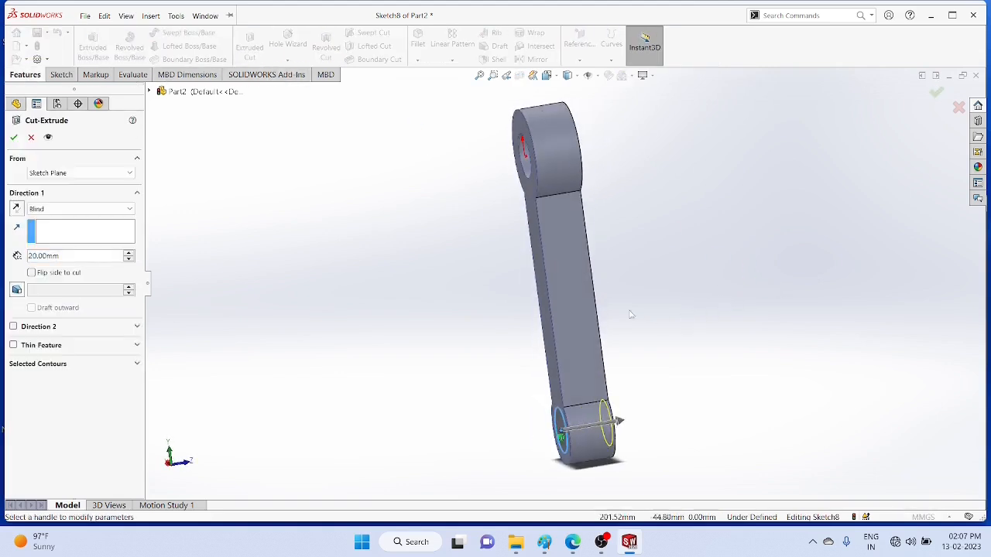
{"action": "left_click", "coordinate": [13, 137]}
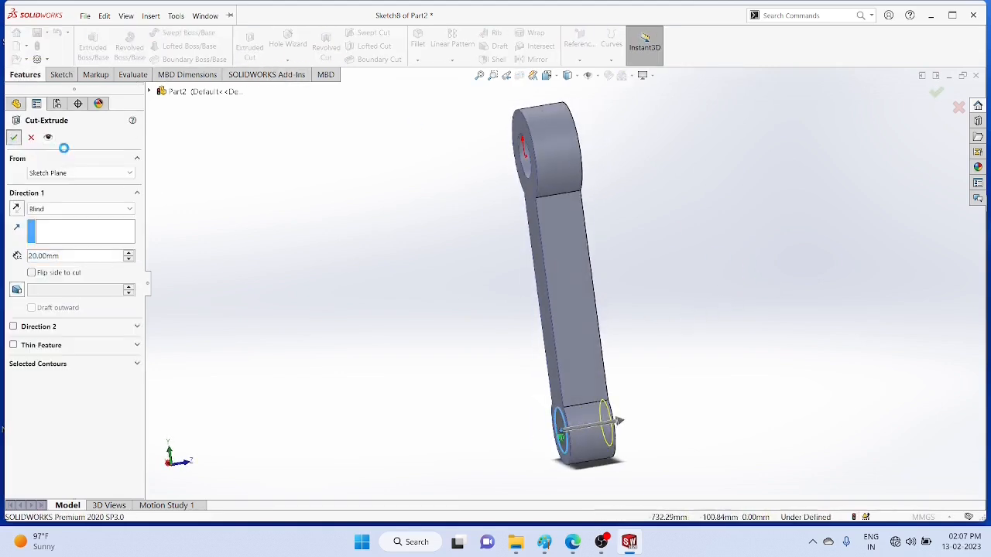
{"action": "left_click", "coordinate": [747, 324]}
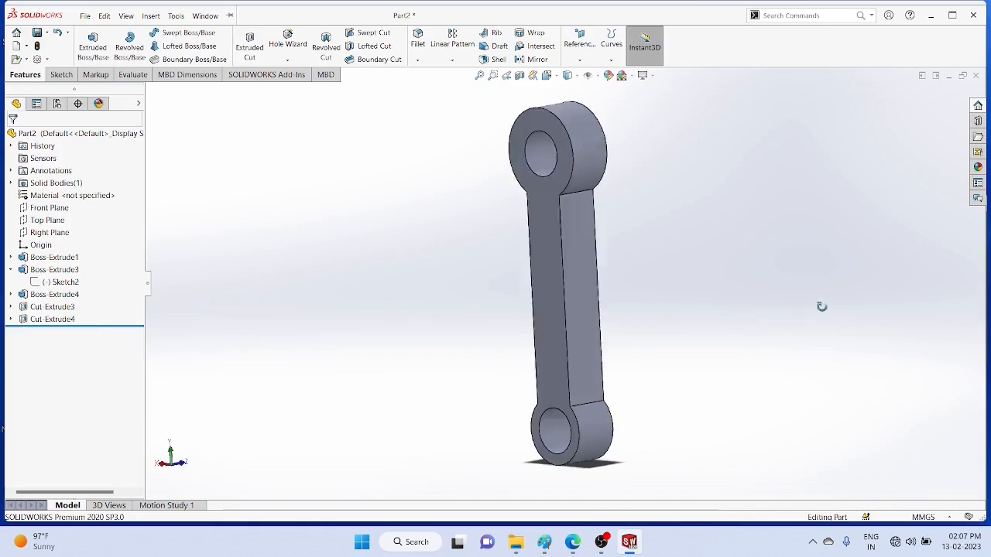